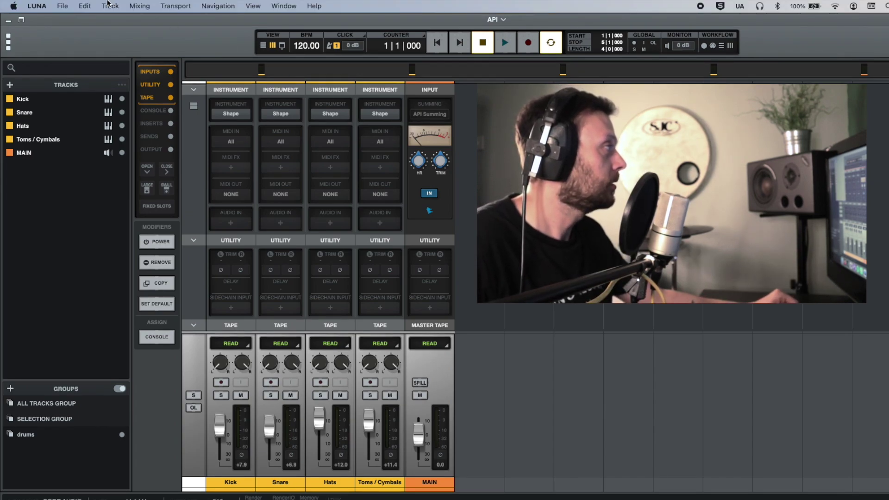
# Create one stereo bus track with API Summing, and with both tape and console set to none.
pyautogui.click(110, 6)
pyautogui.click(116, 20)
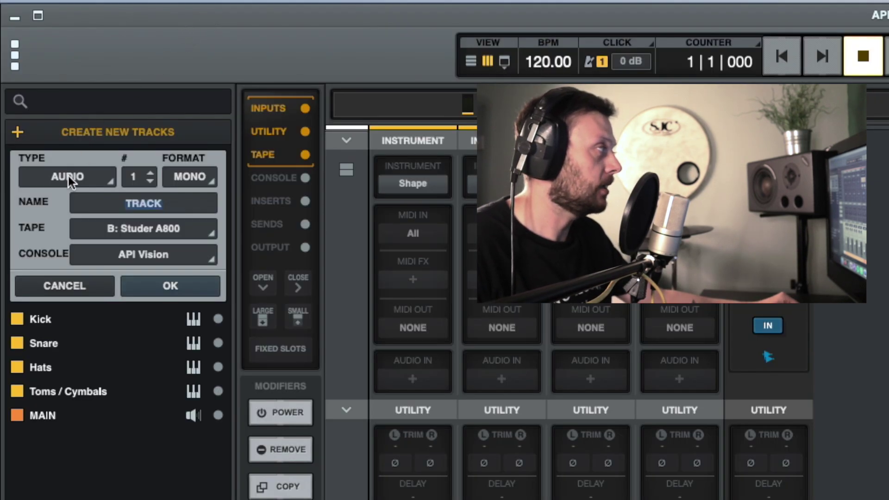
pyautogui.click(88, 178)
pyautogui.click(86, 233)
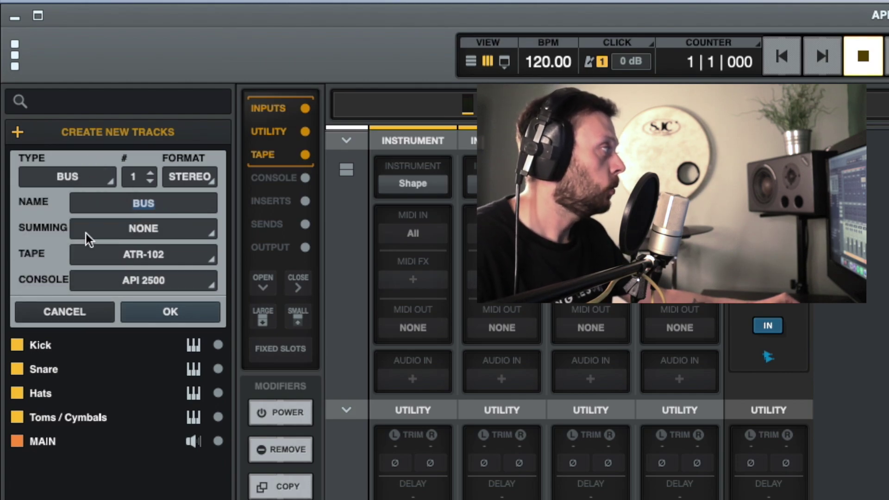
pyautogui.click(160, 252)
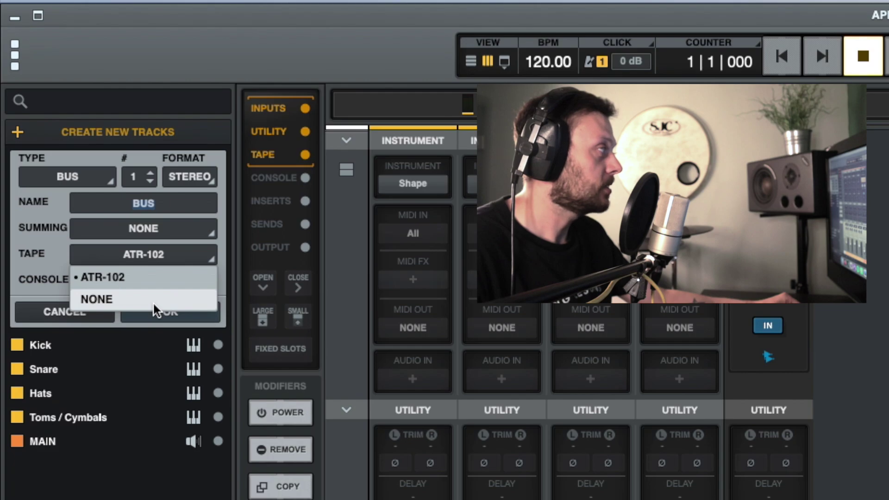
pyautogui.click(154, 303)
pyautogui.click(155, 281)
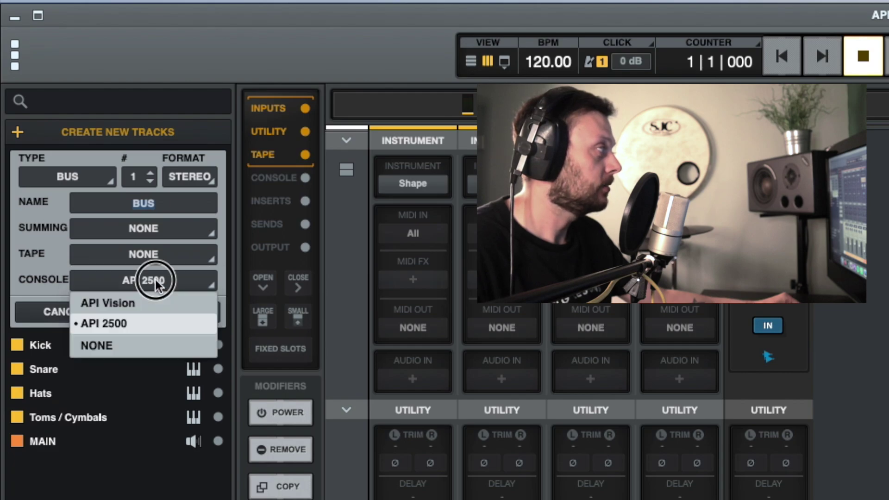
pyautogui.click(148, 340)
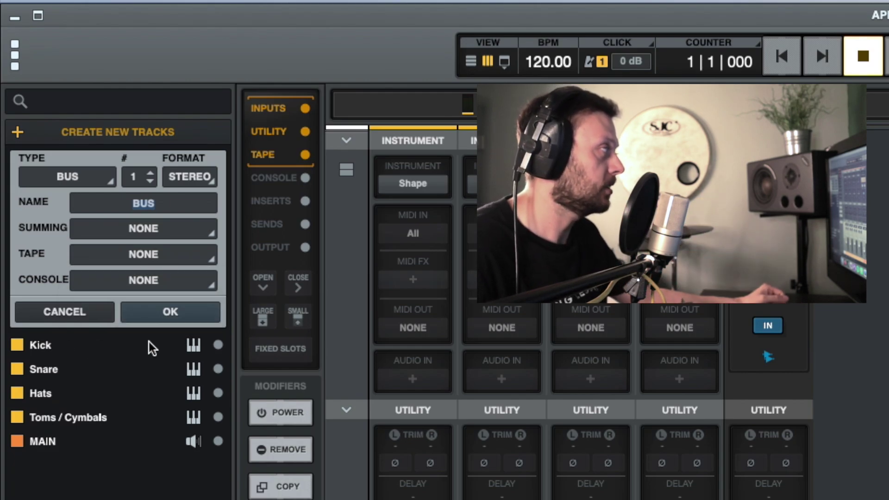
pyautogui.click(153, 228)
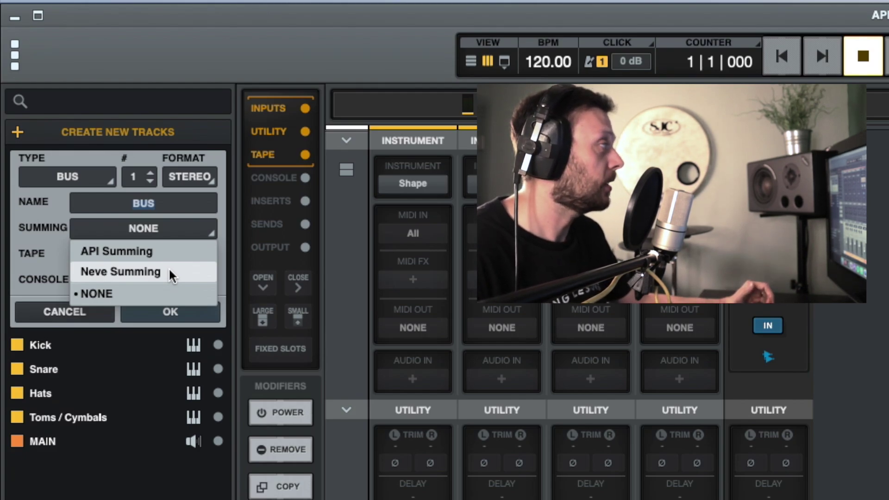
pyautogui.click(171, 251)
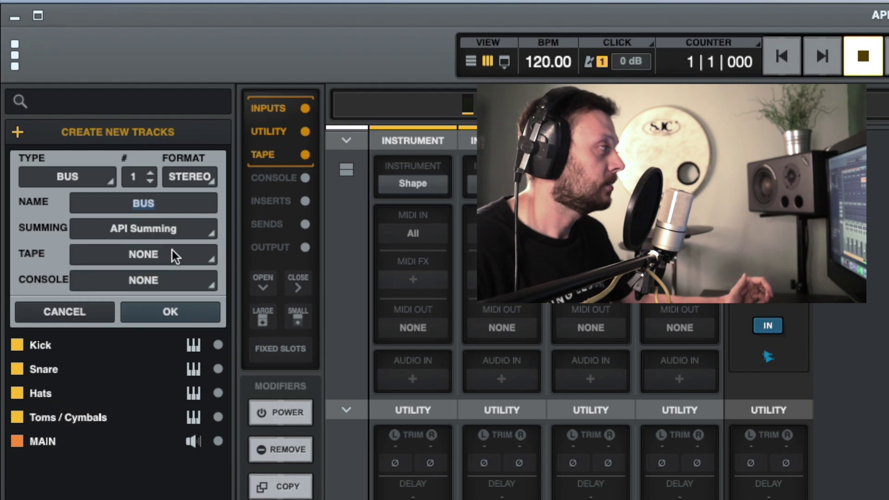
pyautogui.click(170, 312)
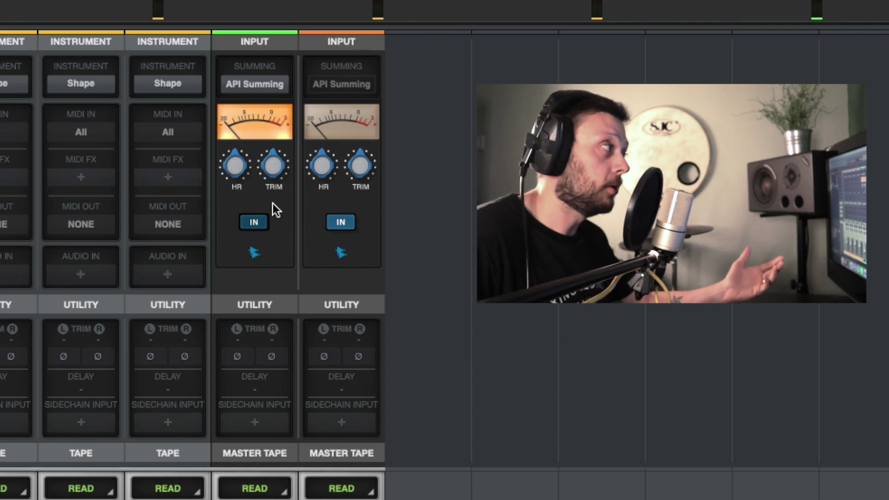
# Remove the summing extension from the bus and assign API Summing to it again.
pyautogui.click(260, 82)
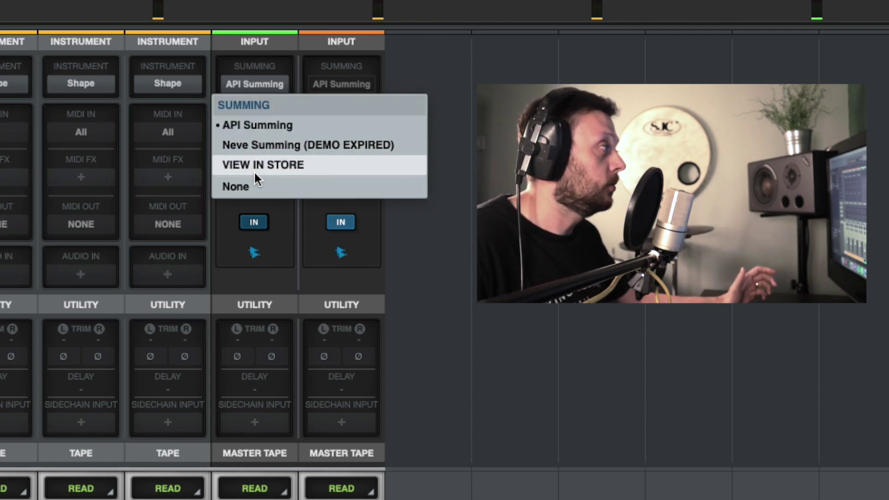
pyautogui.click(258, 186)
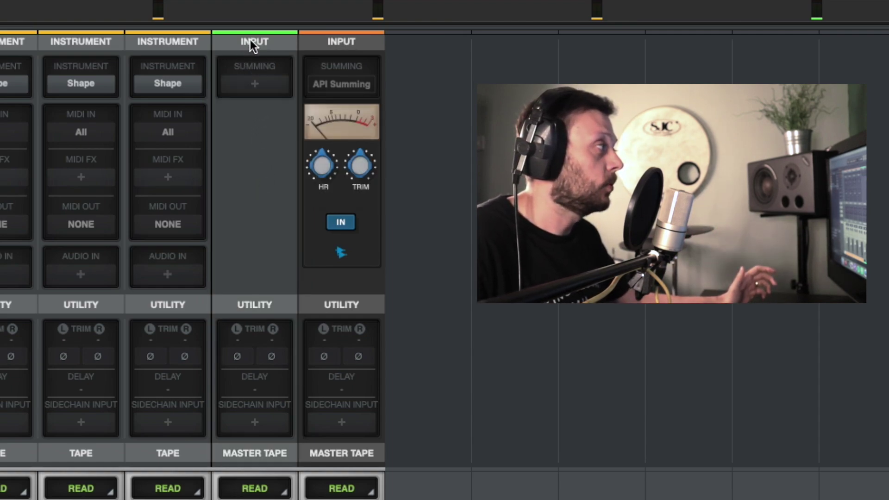
pyautogui.click(257, 85)
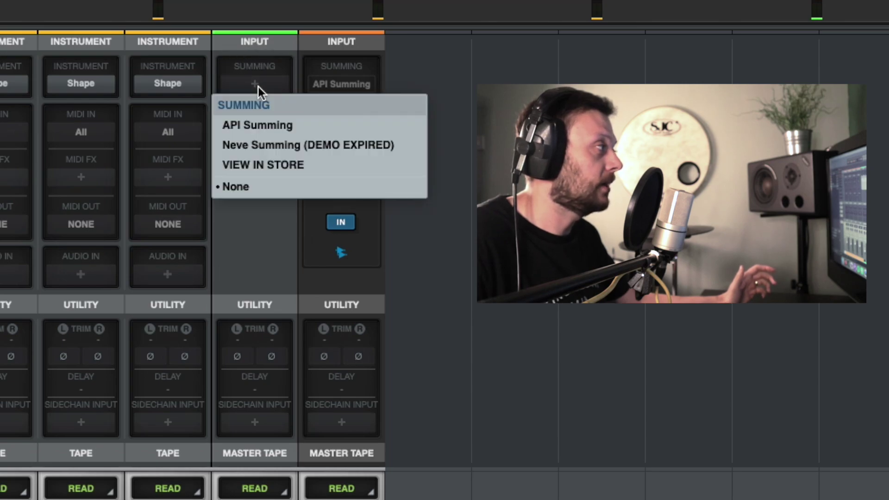
pyautogui.click(266, 127)
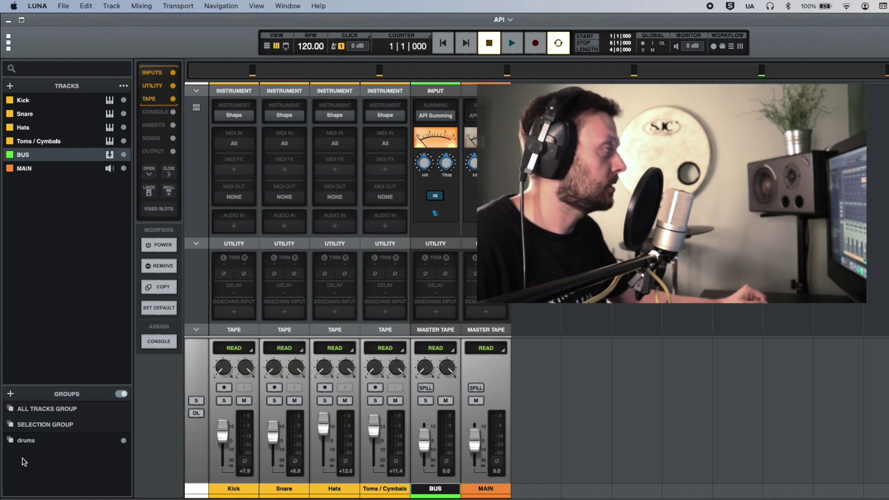
# Route the outputs of the Kick, Snare, Hats and Toms / Cymbals tracks to the bus.
pyautogui.scroll(-10, 264, 277)
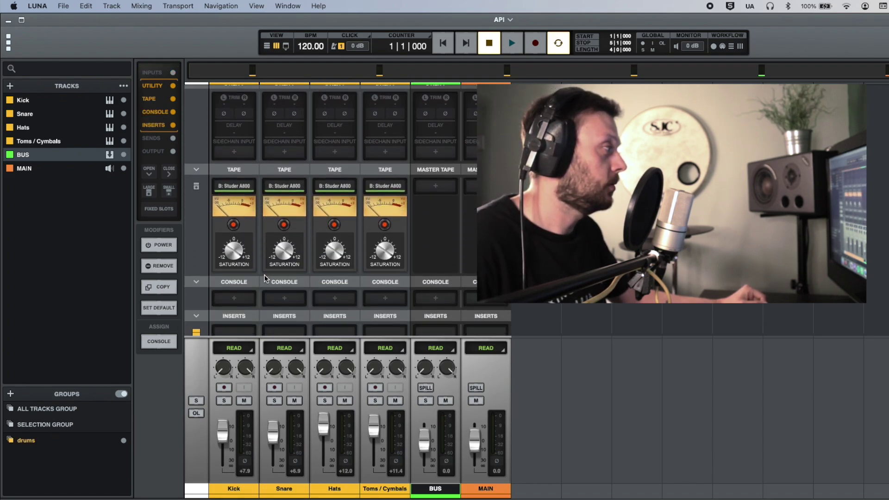
pyautogui.click(285, 231)
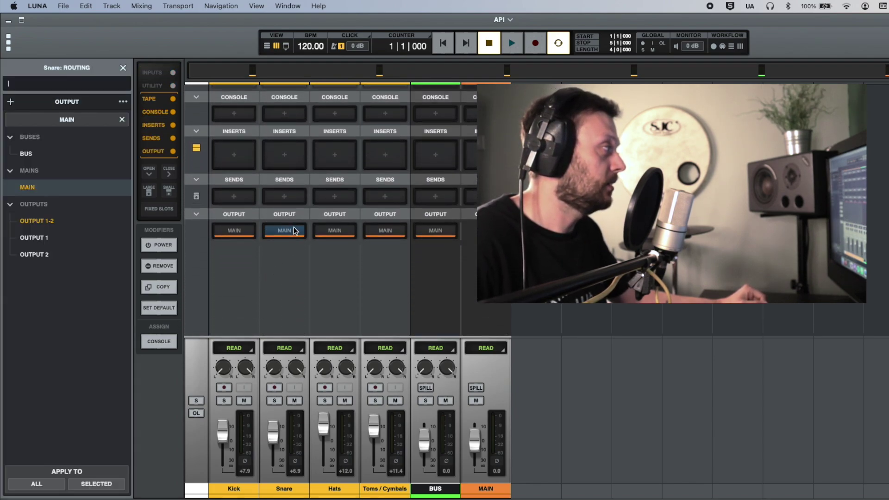
pyautogui.click(31, 153)
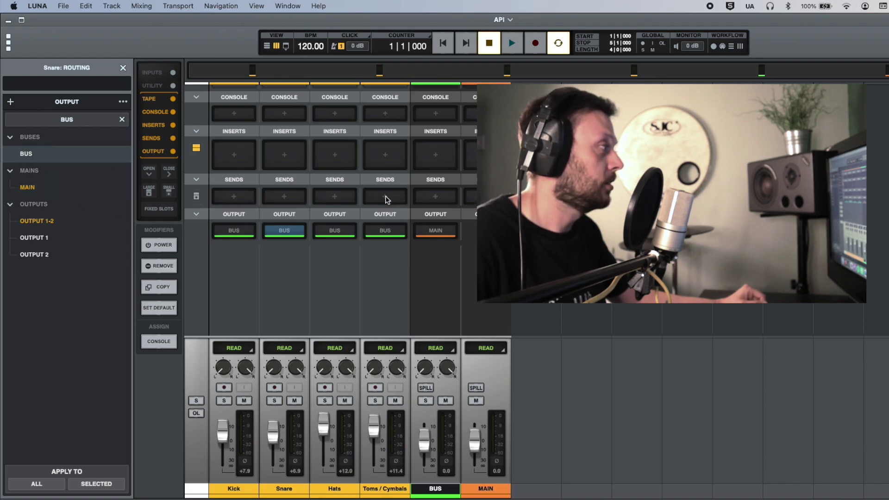
# Switch in API Summing on the bus and set its headroom to 18 dB.
pyautogui.scroll(10, 377, 208)
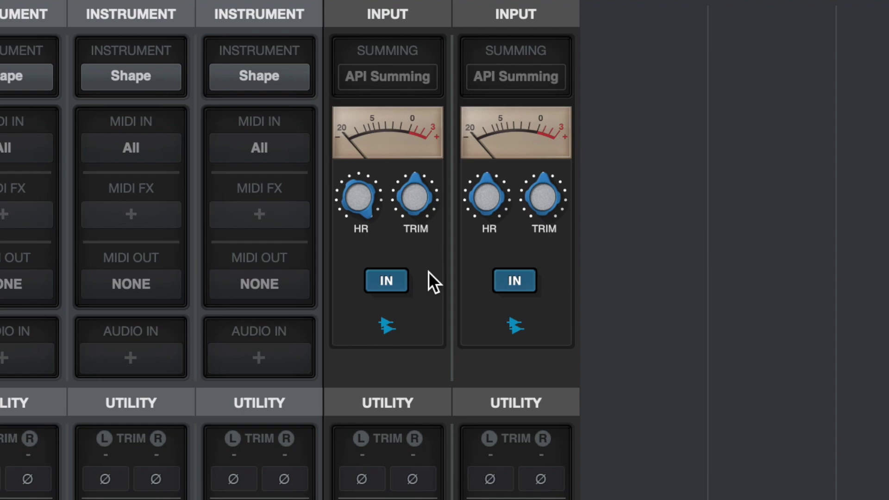
pyautogui.click(389, 274)
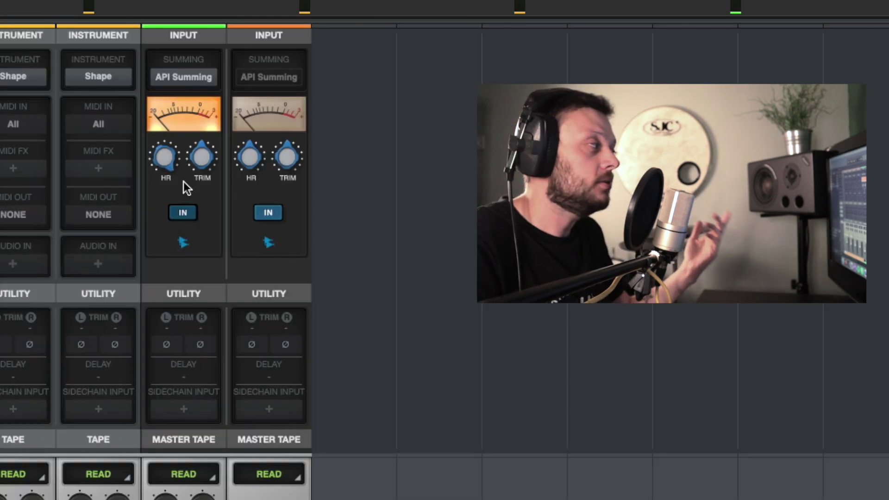
pyautogui.moveTo(158, 158)
pyautogui.mouseDown()
pyautogui.moveTo(154, 212)
pyautogui.moveTo(154, 161)
pyautogui.mouseUp()
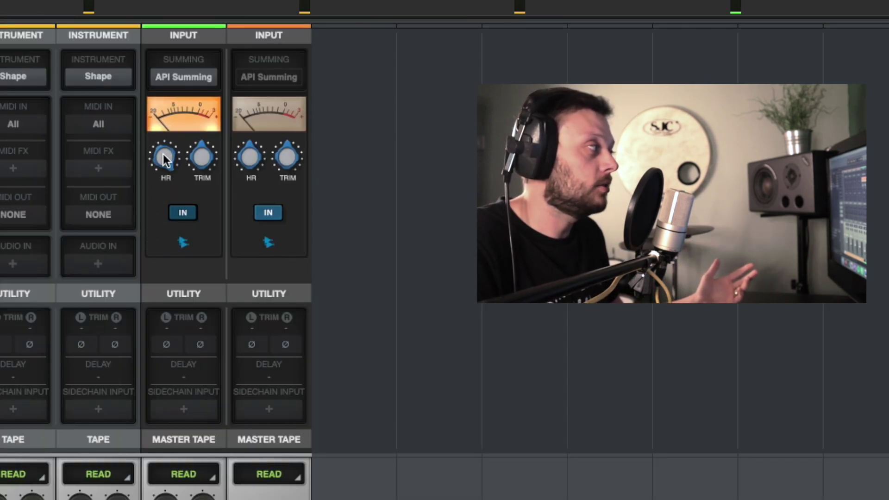
pyautogui.click(163, 155)
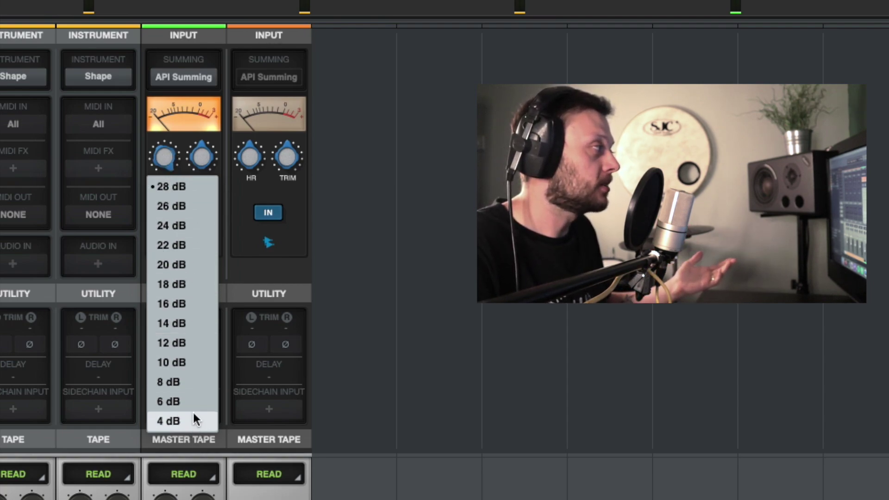
pyautogui.click(184, 285)
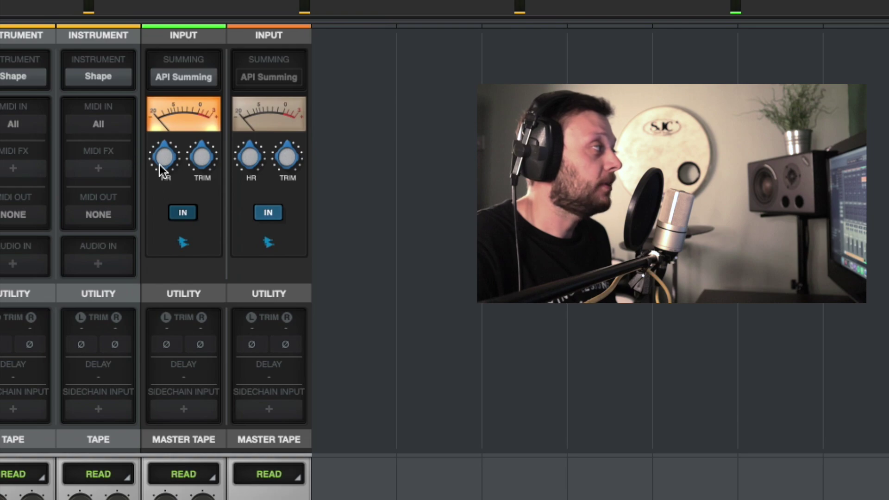
# Sweep the bus's API Summing headroom repeatedly between the two ends of its range, ending at 28 dB.
pyautogui.moveTo(160, 165); pyautogui.dragTo(161, 85)
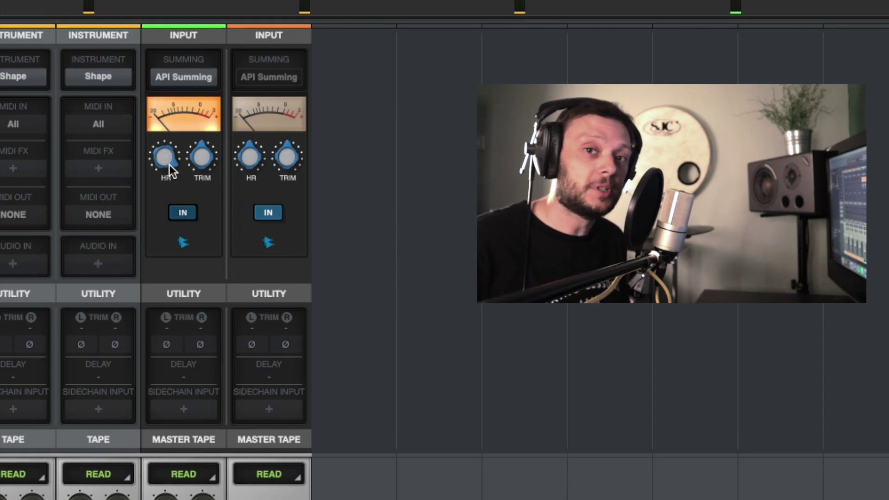
pyautogui.scroll(1, 168, 161)
pyautogui.moveTo(168, 158); pyautogui.dragTo(162, 230)
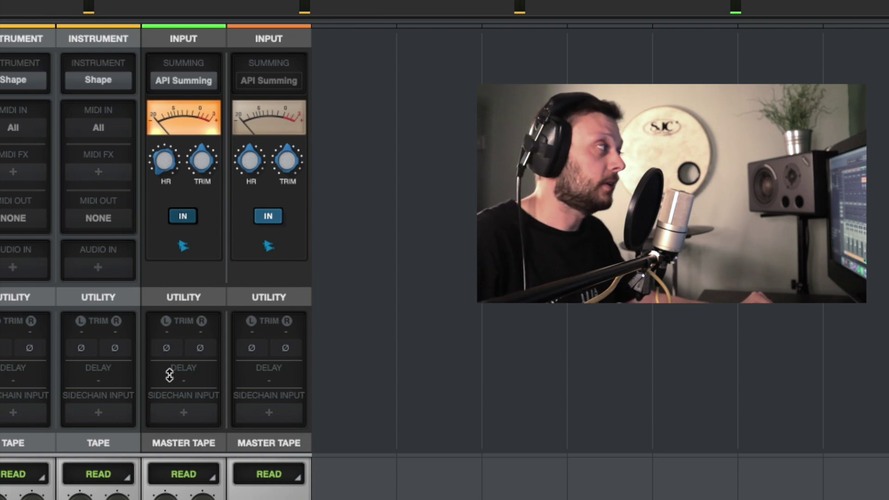
pyautogui.moveTo(159, 168); pyautogui.dragTo(151, 50)
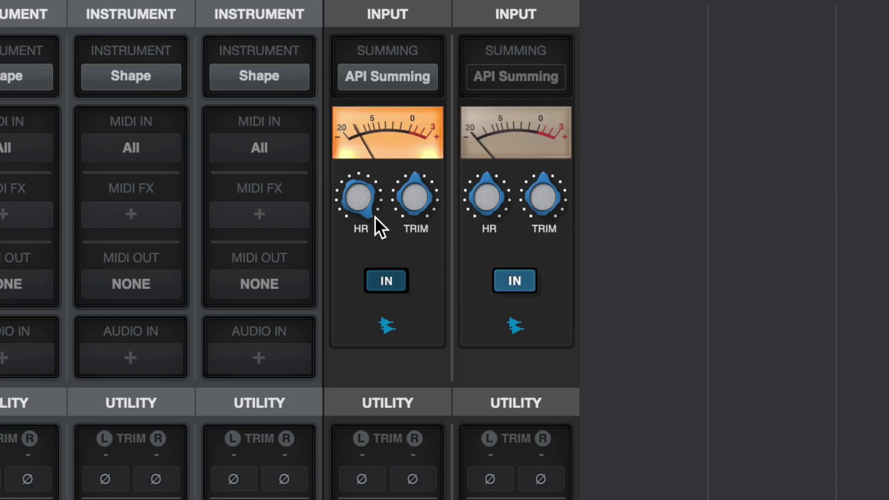
pyautogui.moveTo(363, 202); pyautogui.dragTo(324, 499)
pyautogui.moveTo(355, 209); pyautogui.dragTo(352, 0)
pyautogui.moveTo(365, 196); pyautogui.dragTo(360, 221)
pyautogui.moveTo(346, 329); pyautogui.dragTo(344, 498)
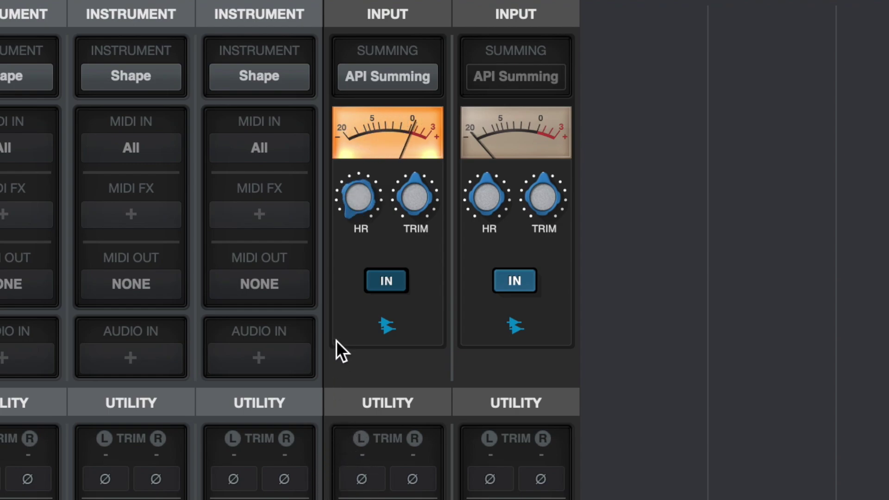
pyautogui.moveTo(356, 204); pyautogui.dragTo(341, 0)
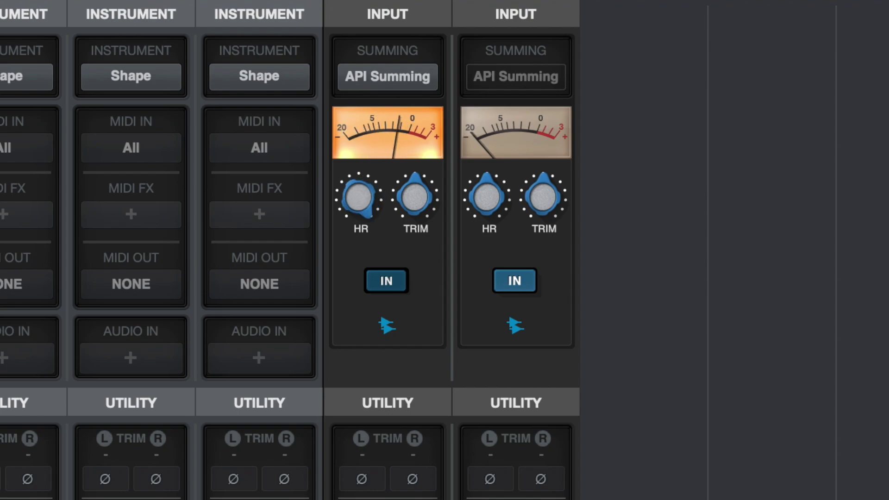
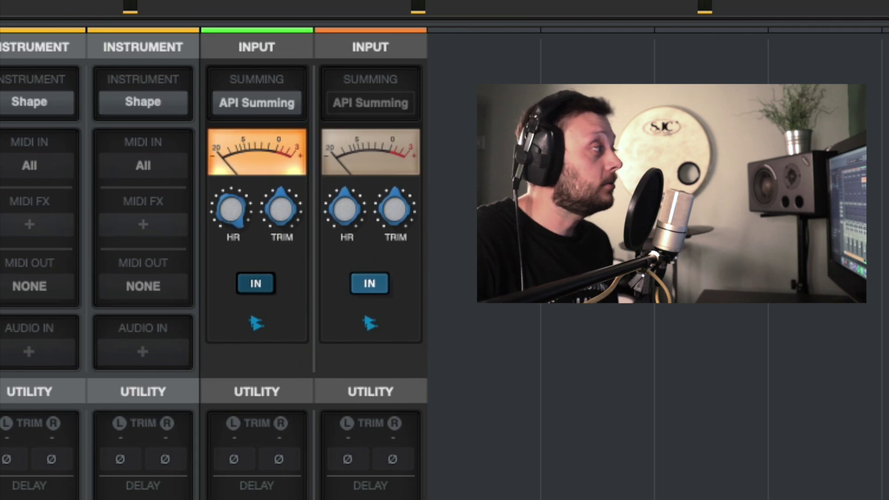
# Lower the bus's API Summing trim slightly to -0.4 dB.
pyautogui.moveTo(283, 211)
pyautogui.mouseDown()
pyautogui.moveTo(279, 109)
pyautogui.moveTo(264, 188)
pyautogui.moveTo(268, 278)
pyautogui.moveTo(283, 204)
pyautogui.mouseUp()
pyautogui.doubleClick(283, 205)
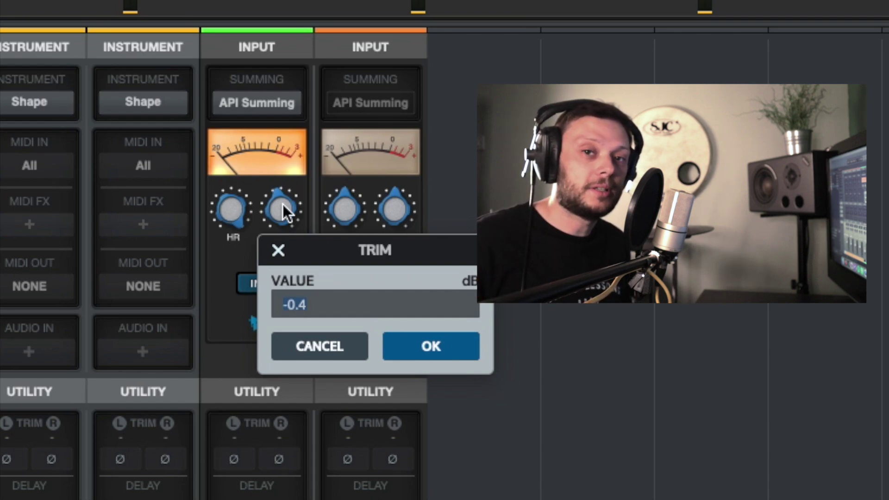
pyautogui.press('Escape')
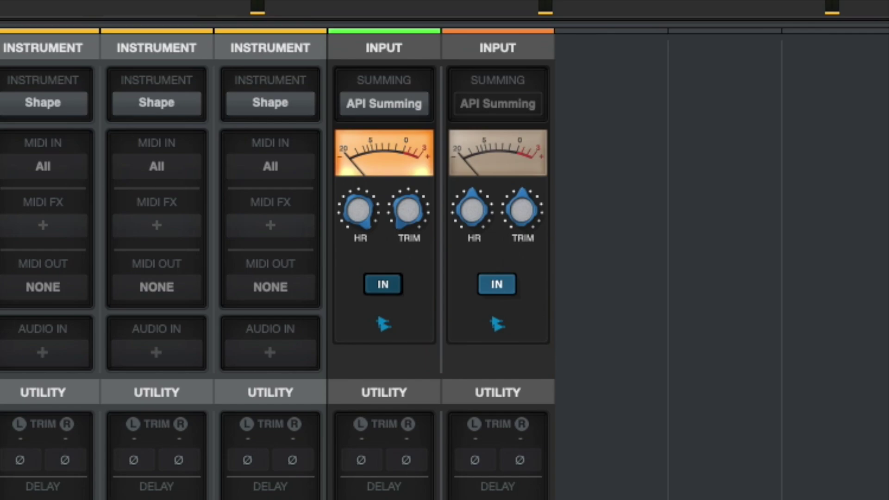
# Raise the bus's utility trim to +11.2 dB and return its API Summing headroom and trim to their centre settings.
pyautogui.moveTo(379, 434); pyautogui.dragTo(377, 414)
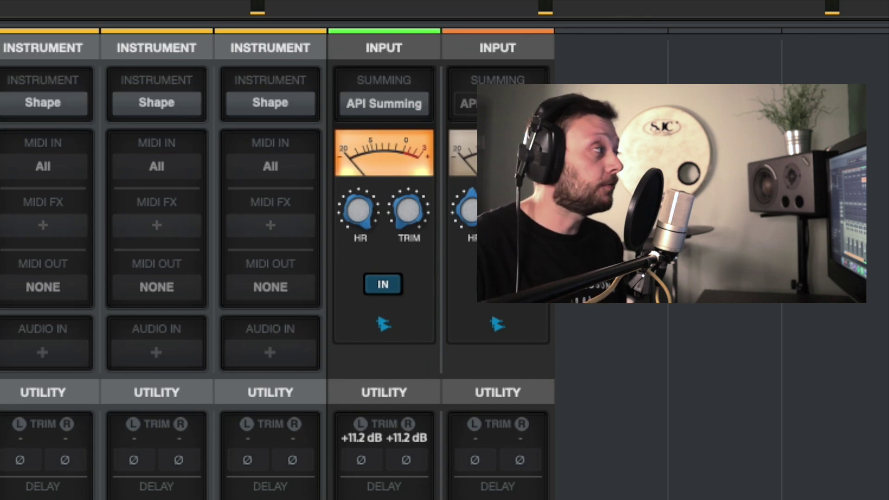
pyautogui.moveTo(355, 215); pyautogui.dragTo(349, 360)
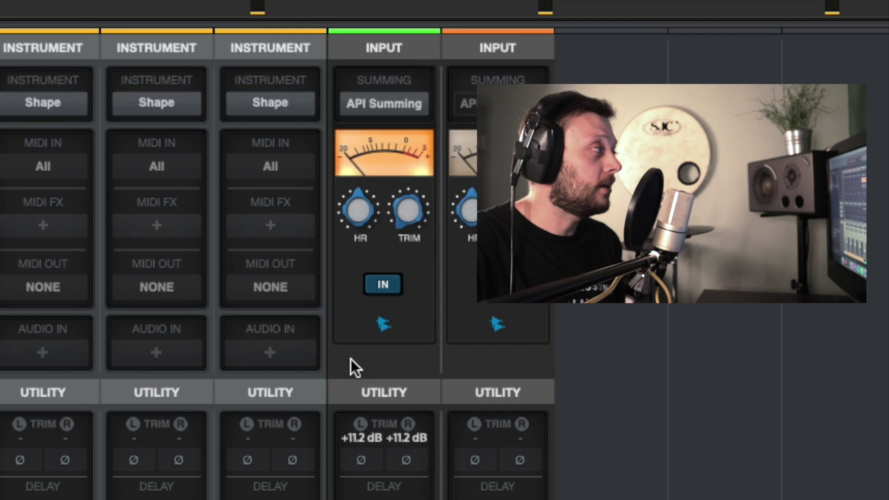
pyautogui.moveTo(405, 221); pyautogui.dragTo(399, 65)
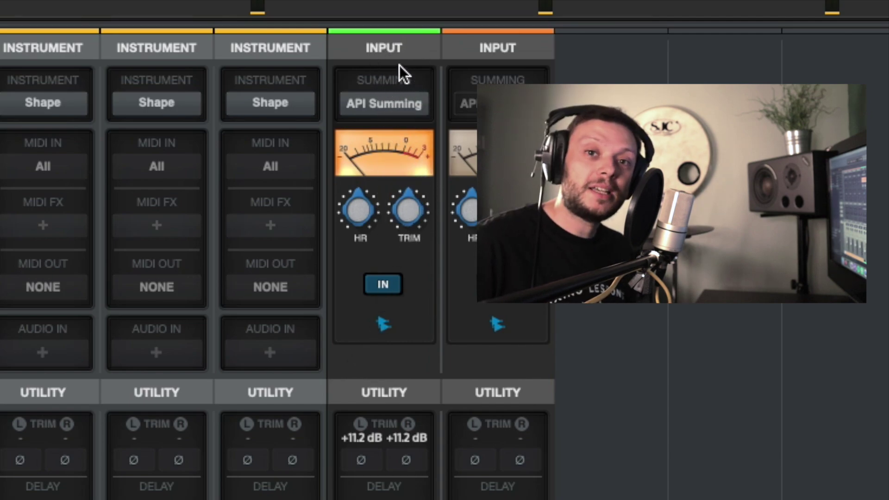